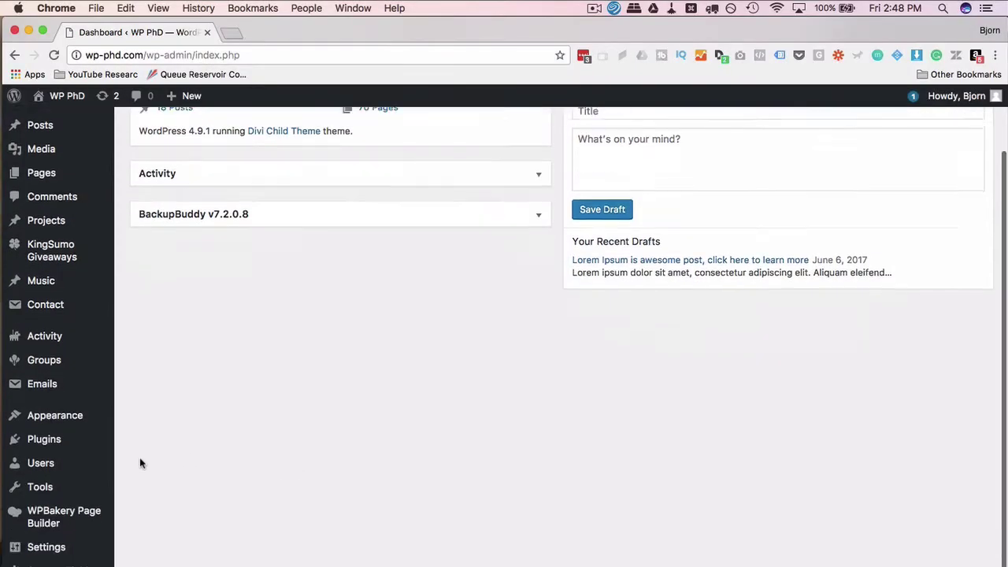
Step: Go to the page for adding new plugins and search it for "admin theme"
scroll(140, 464, "down", 1)
mouse_move(32, 425)
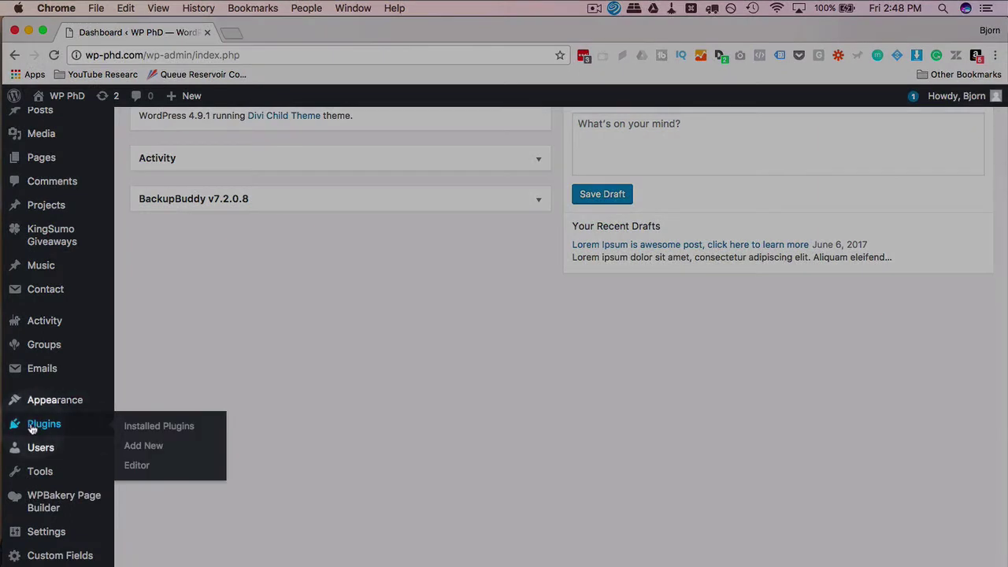
left_click(145, 448)
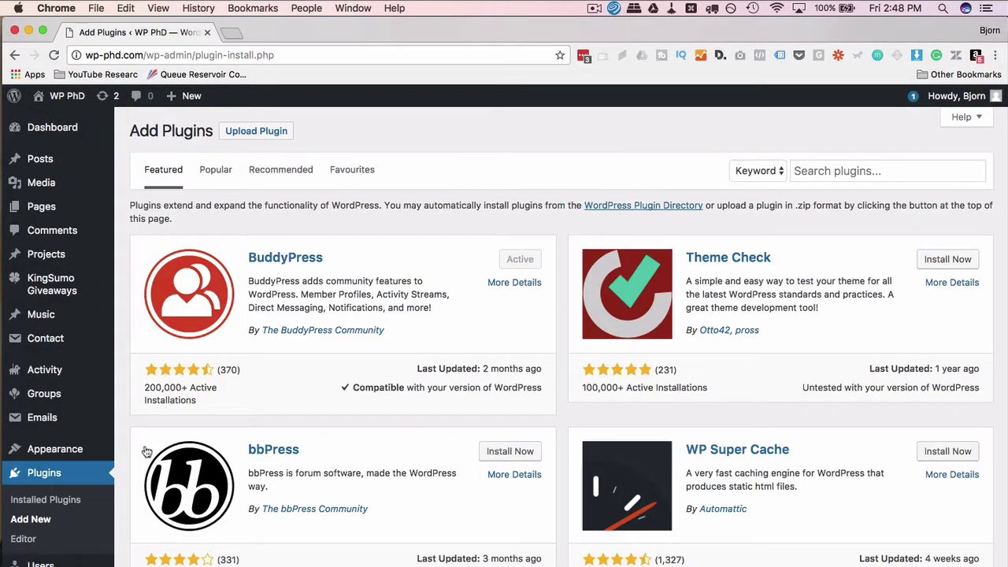
left_click(826, 170)
type("adm")
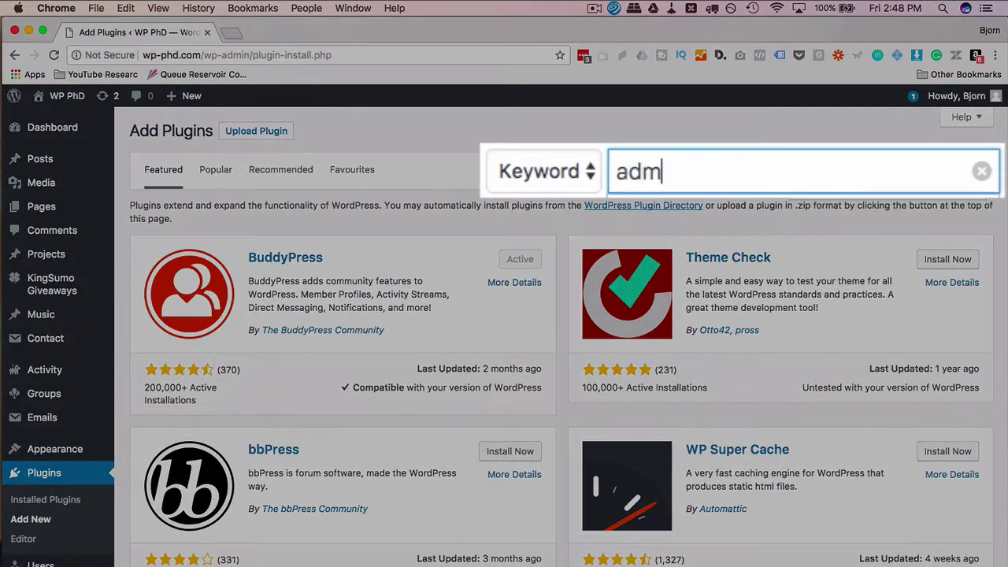
type("in the")
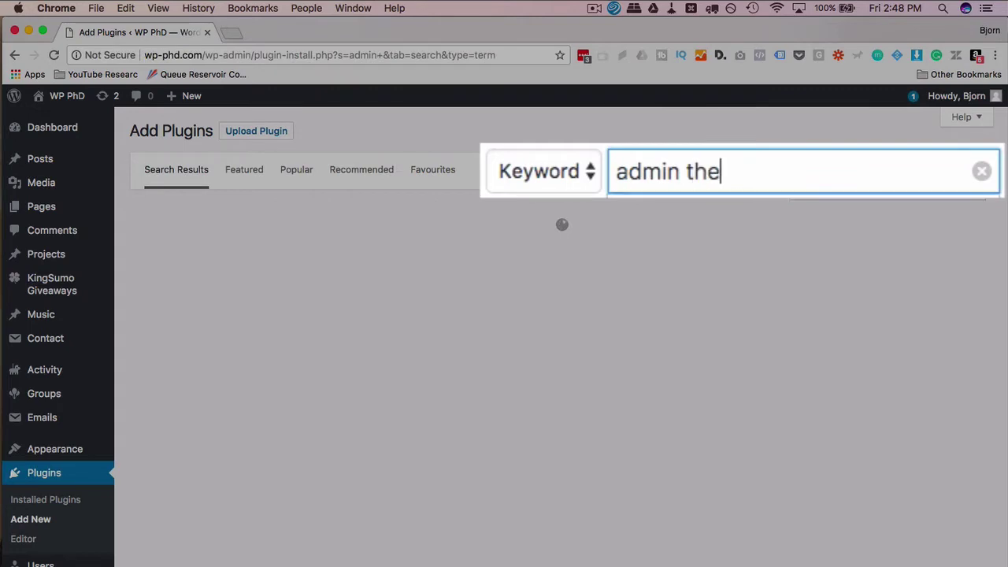
type("me")
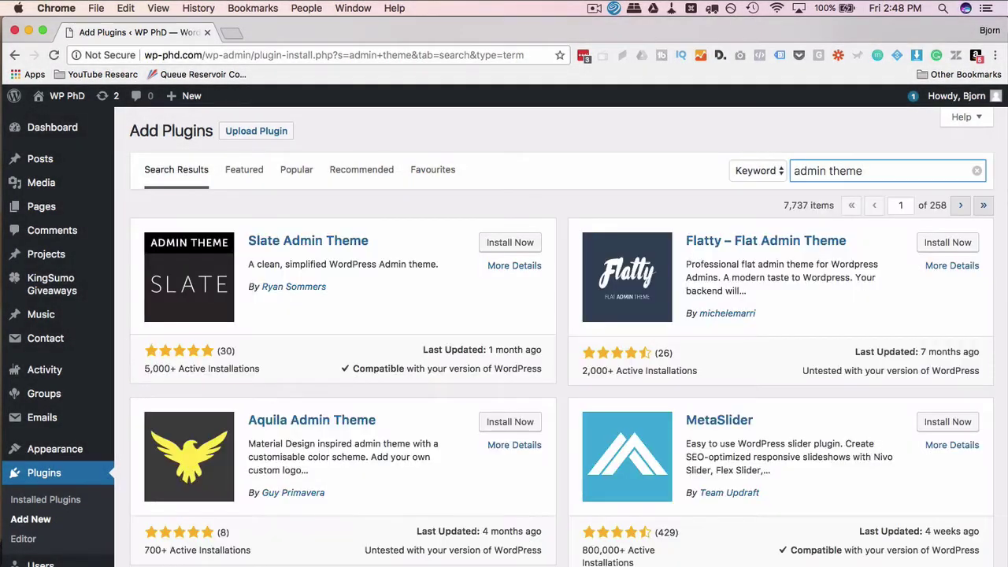
Step: Install and activate the Slate Admin Theme plugin from the search results
scroll(526, 184, "down", 1)
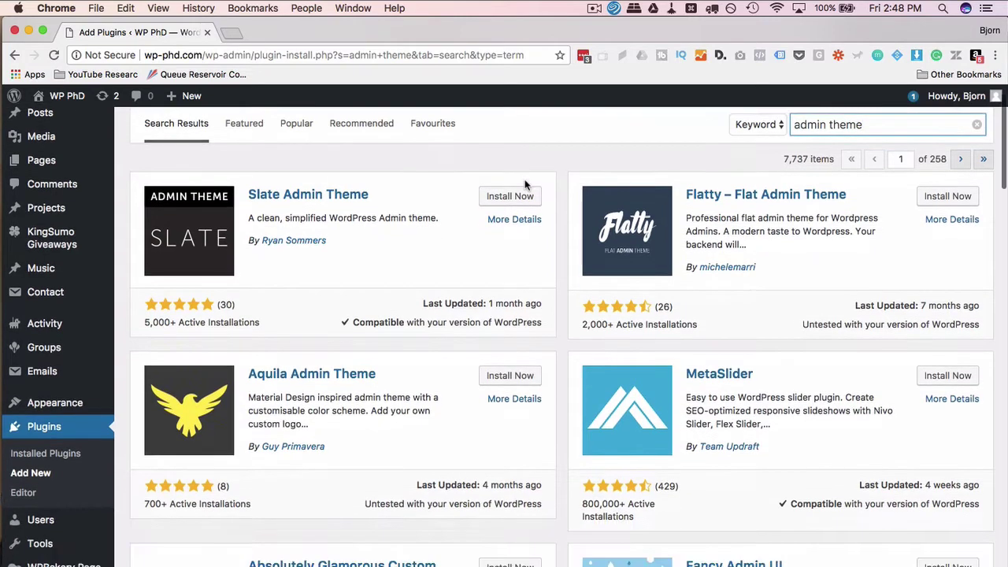
scroll(449, 223, "up", 1)
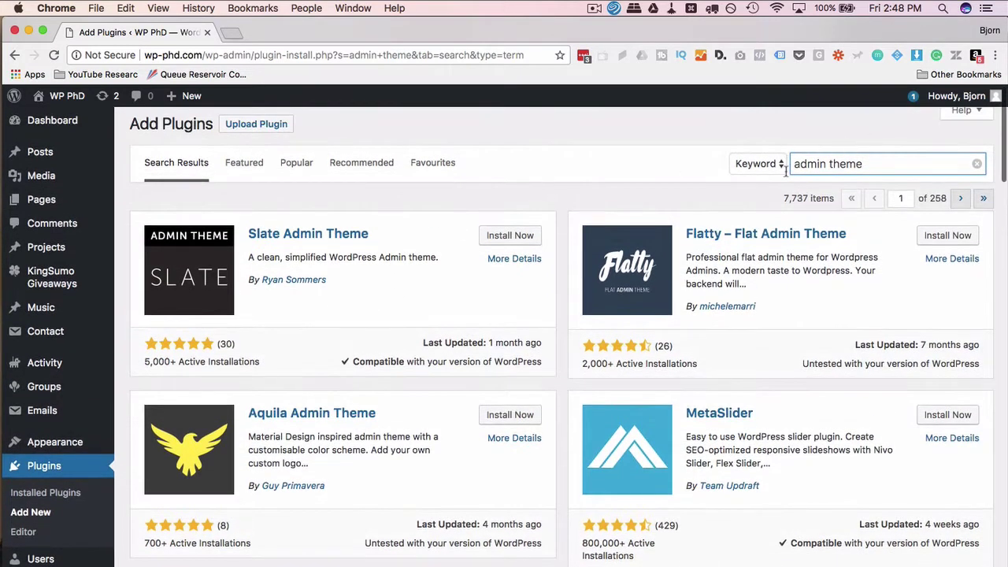
scroll(564, 231, "down", 5)
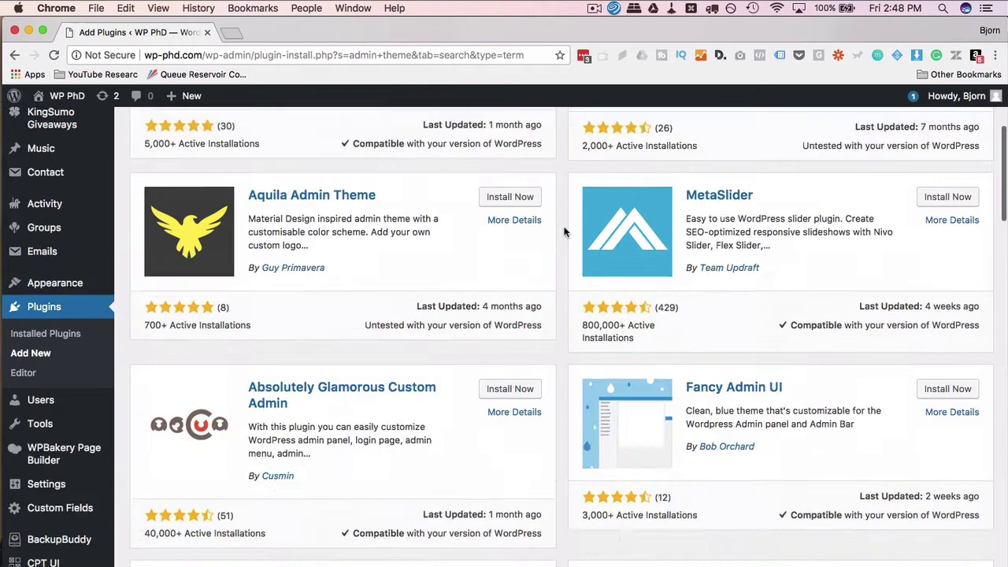
scroll(564, 230, "down", 2)
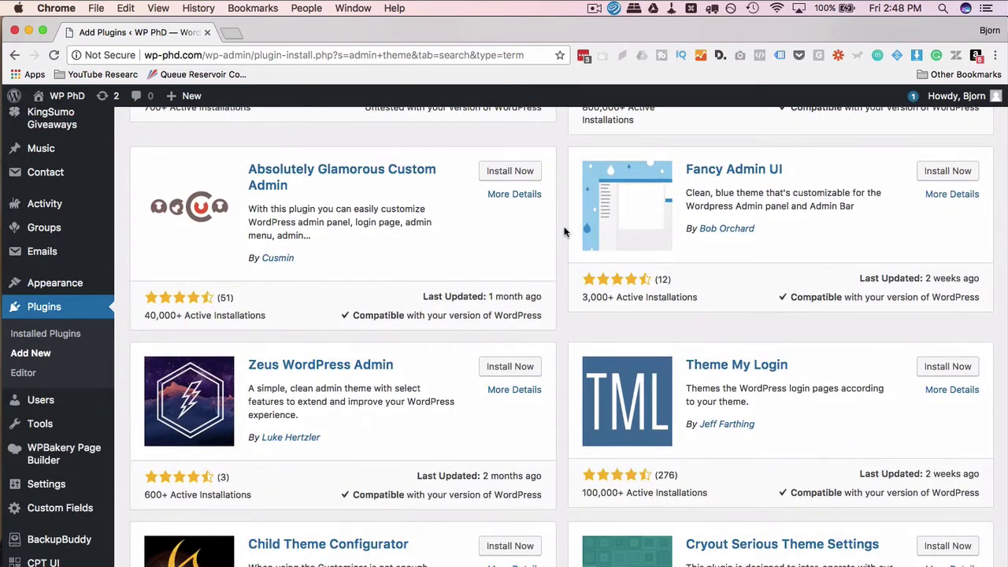
scroll(564, 231, "up", 3)
scroll(564, 230, "up", 5)
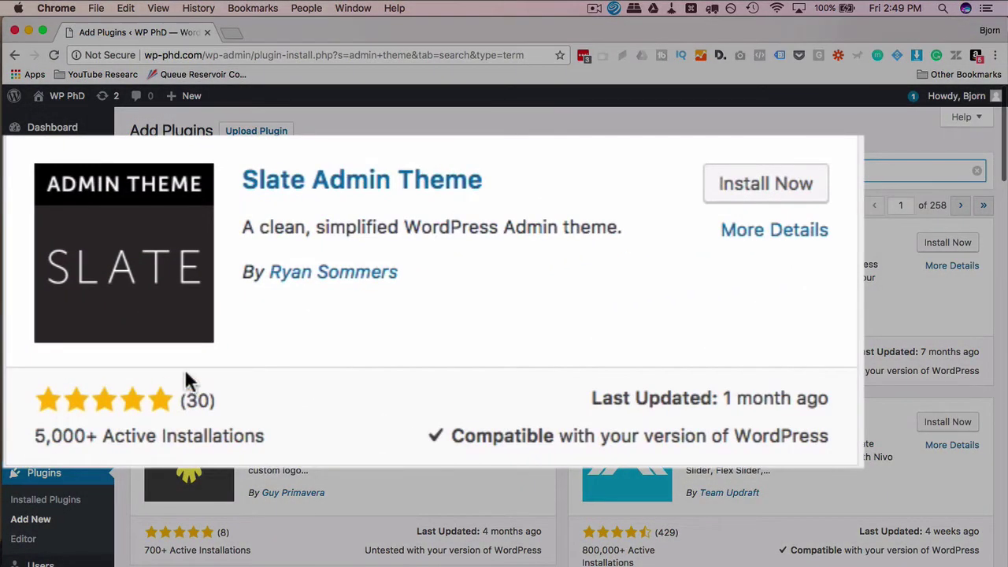
left_click(764, 193)
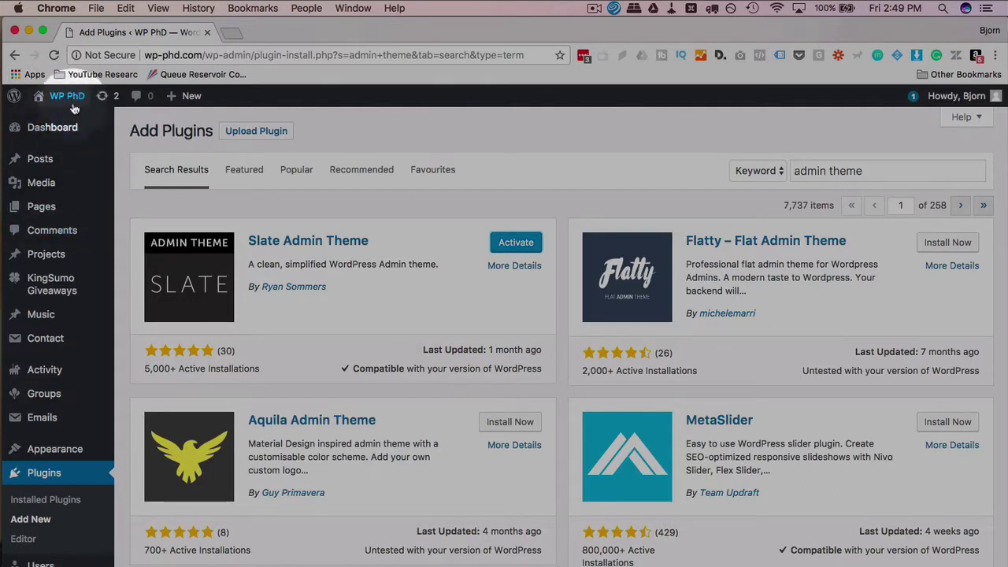
left_click(517, 247)
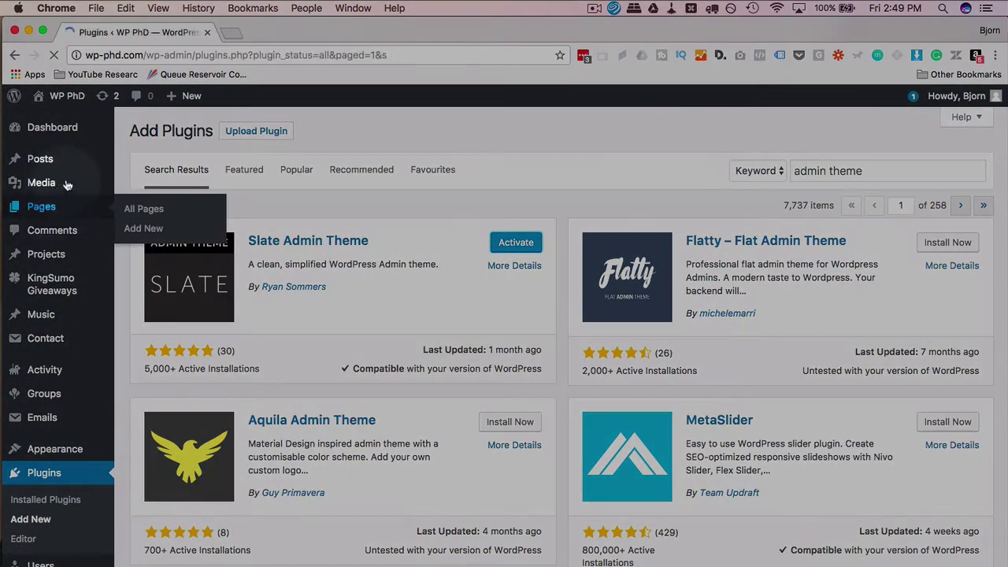
Step: Open a blank new page and look over its editor in the restyled admin area
left_click(154, 143)
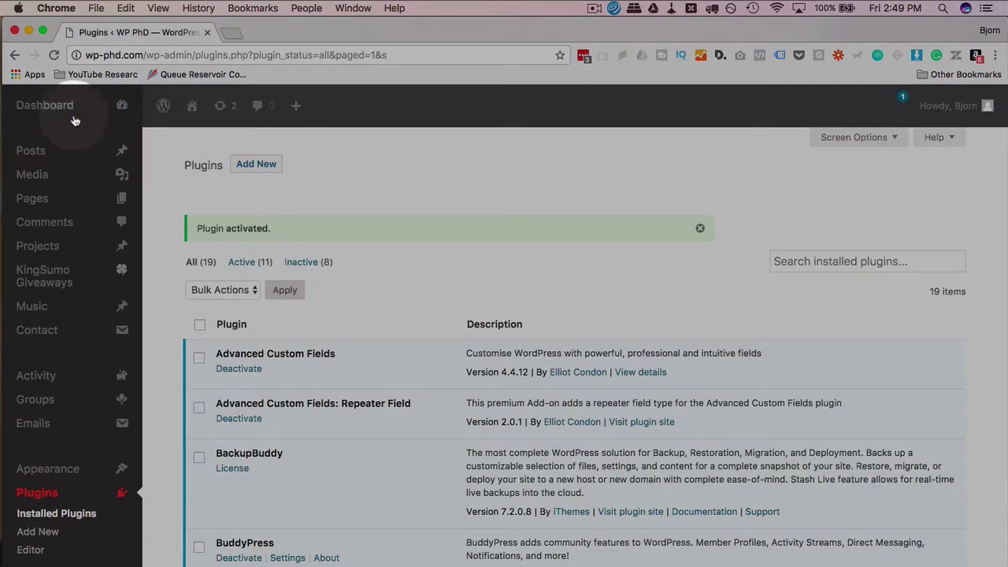
mouse_move(54, 157)
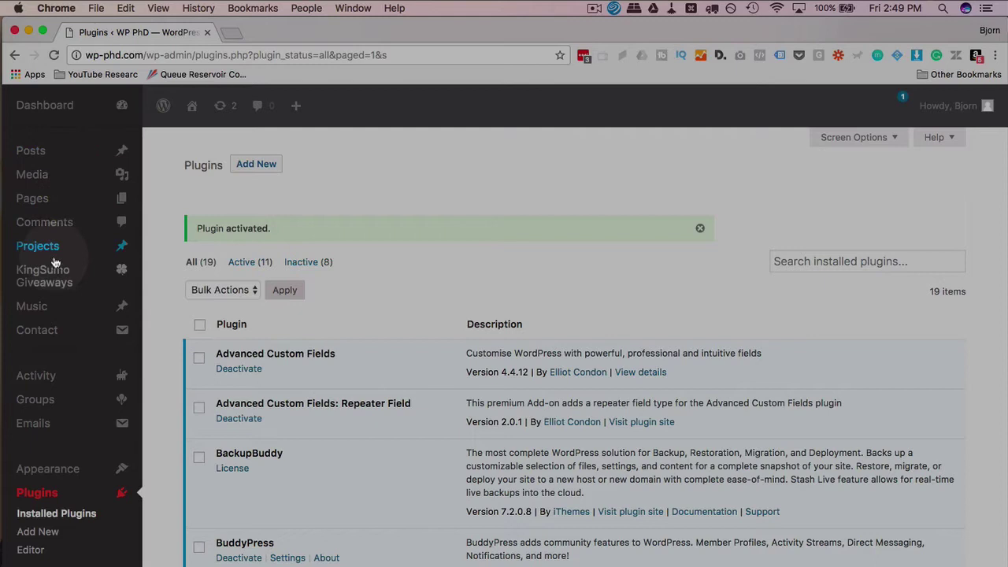
left_click(496, 239)
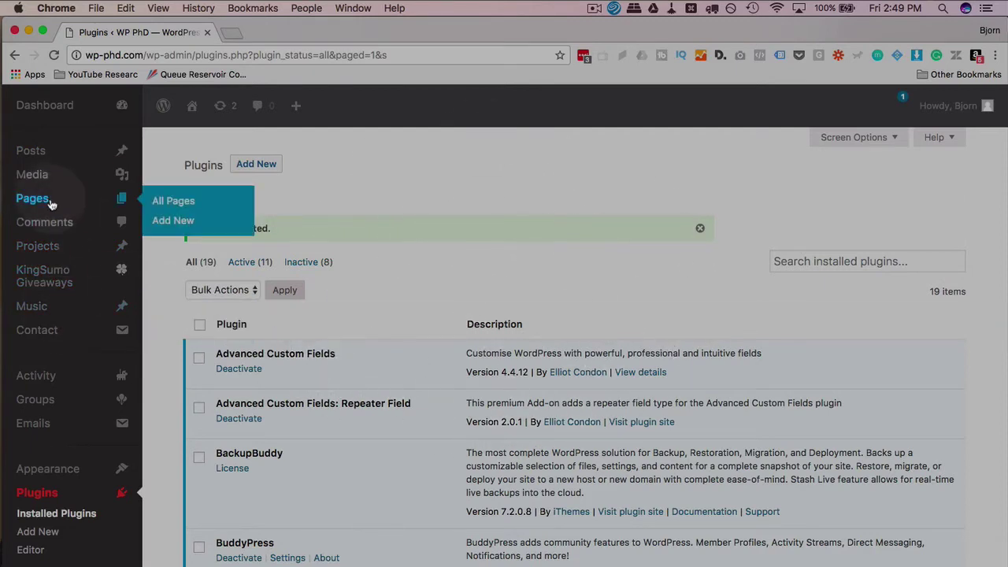
left_click(179, 224)
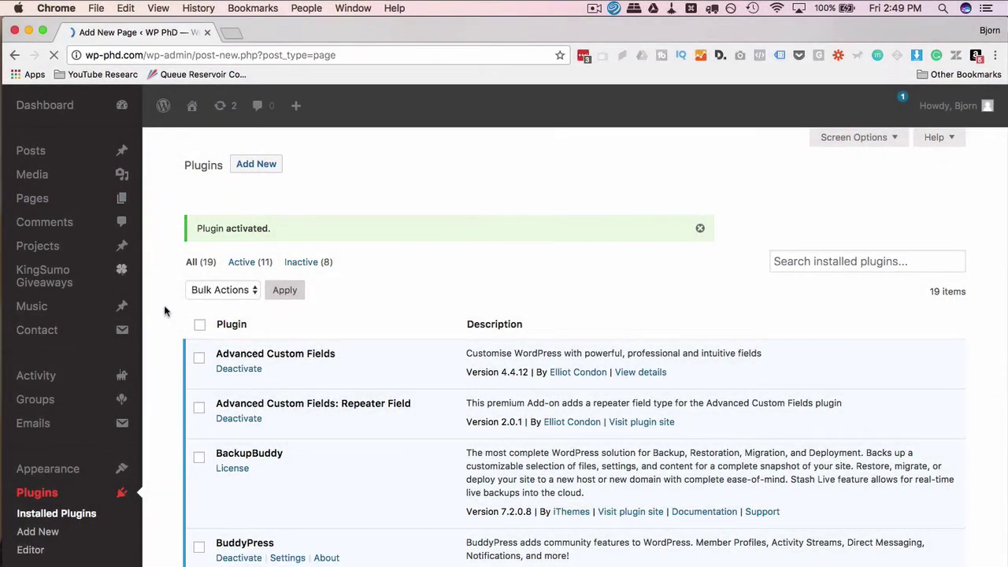
scroll(164, 309, "down", 10)
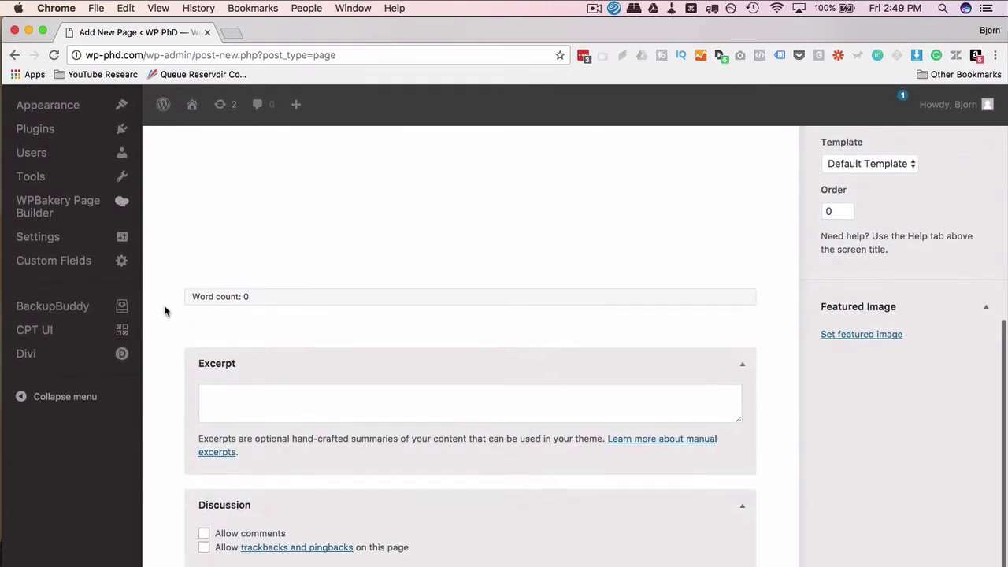
scroll(164, 311, "up", 10)
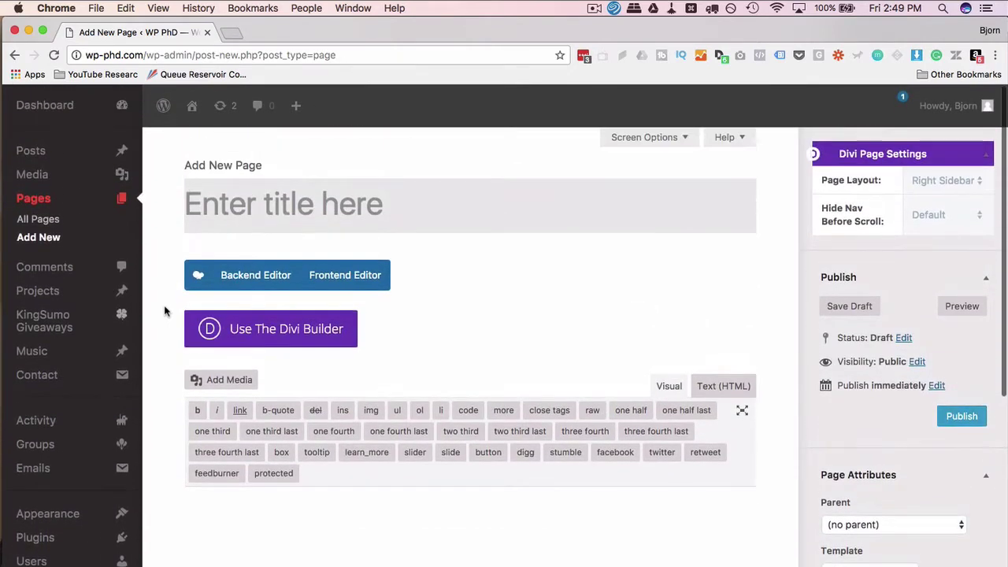
left_click(317, 196)
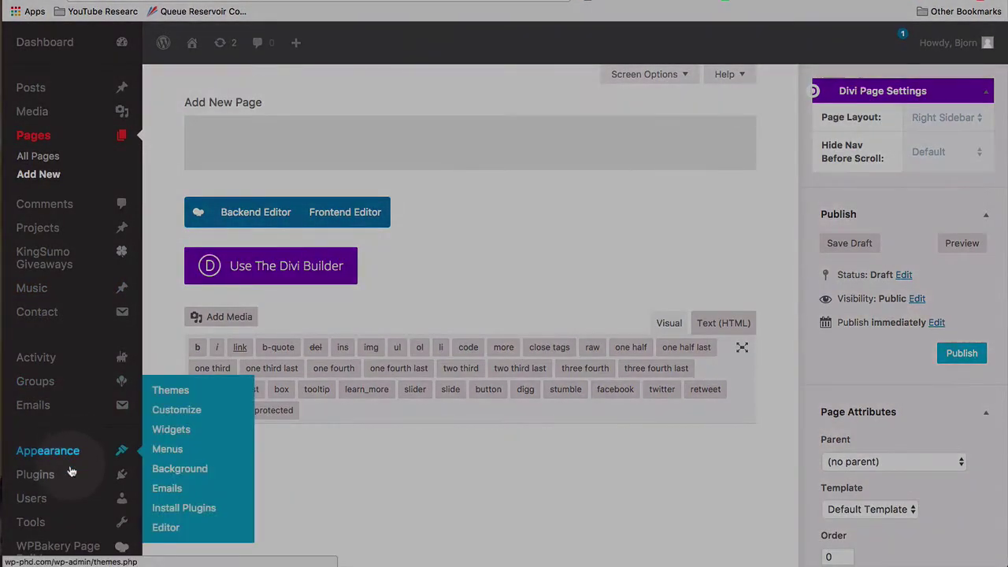
Step: Return to adding new plugins and search again for "admin theme"
mouse_move(69, 538)
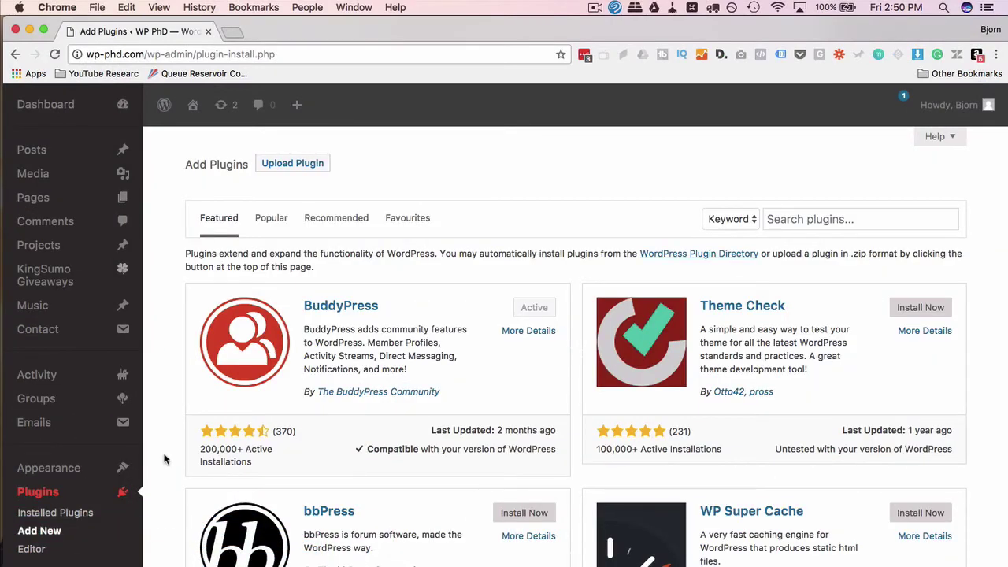
left_click(798, 226)
type("admi")
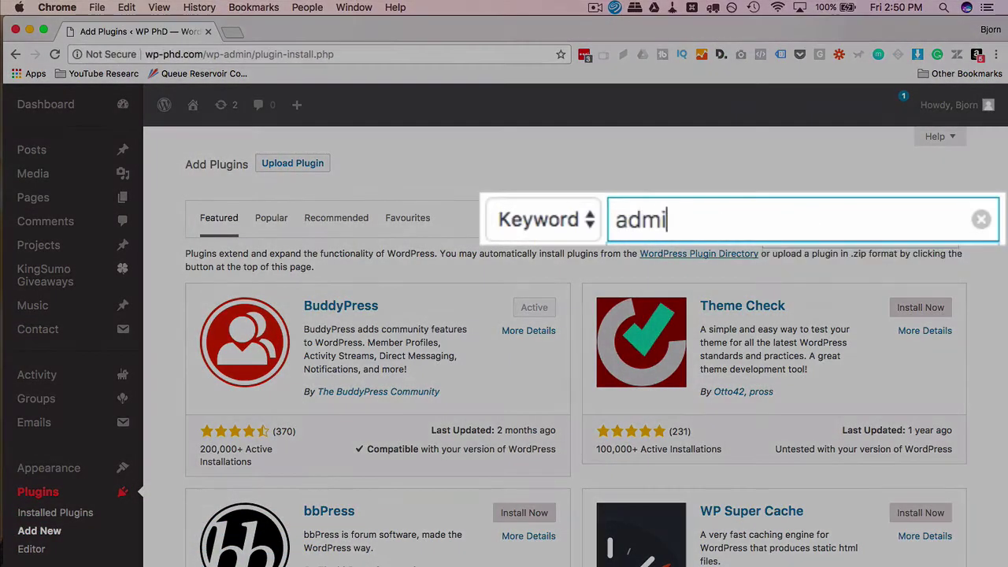
type("n theme")
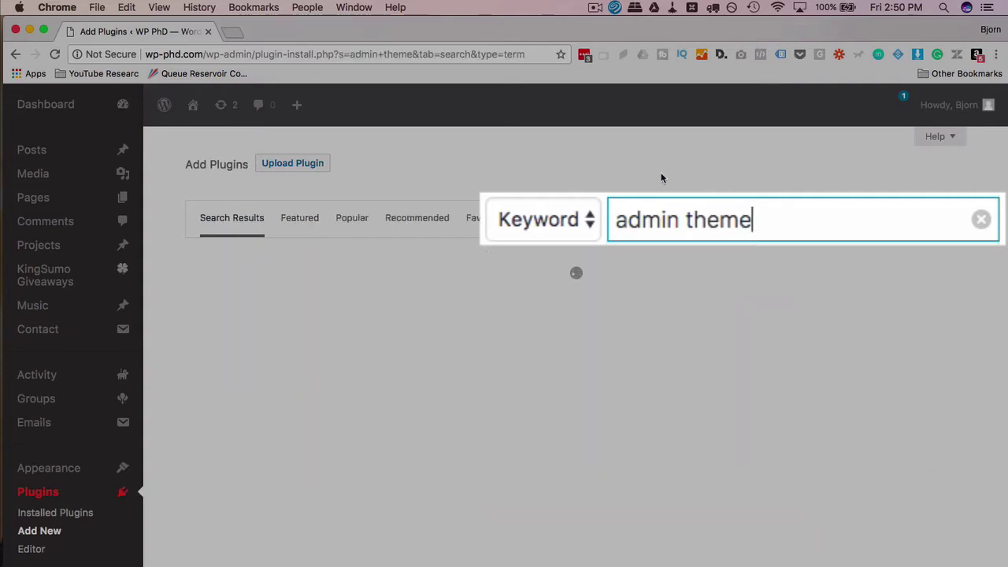
Step: Install and activate the Aquila Admin Theme plugin, which supports a custom color scheme and logo
scroll(659, 176, "down", 5)
left_click_drag(305, 349, 429, 347)
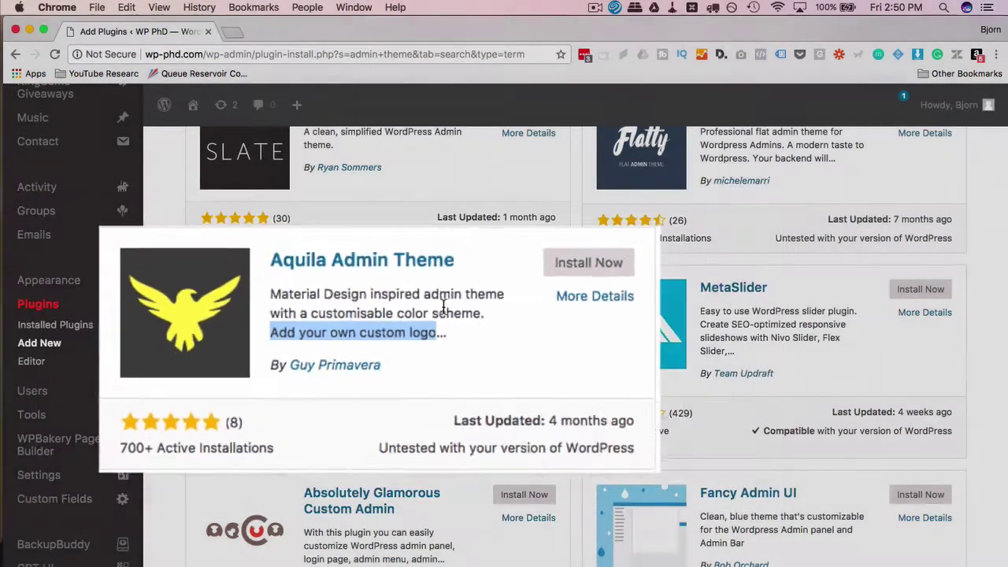
scroll(423, 323, "up", 2)
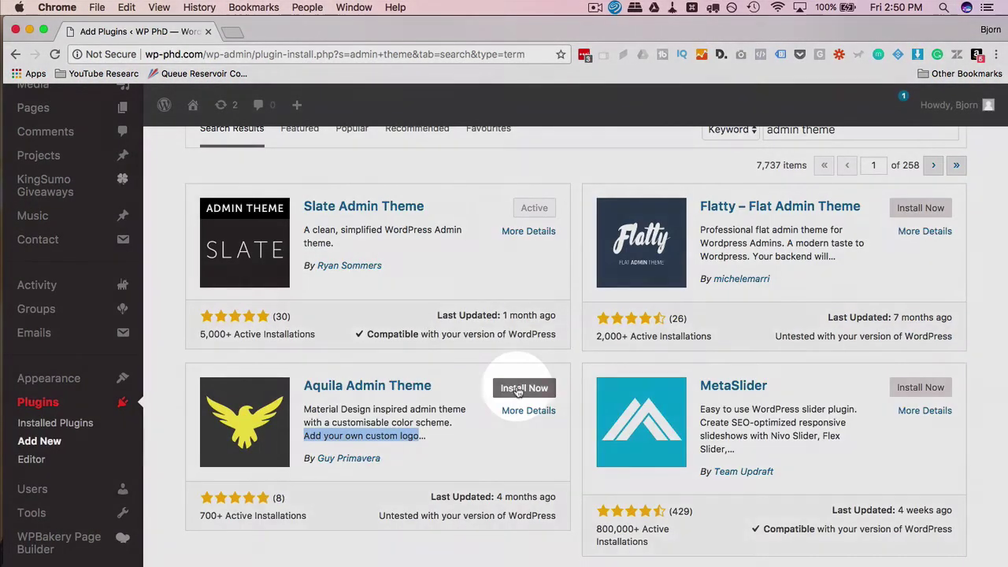
left_click(521, 388)
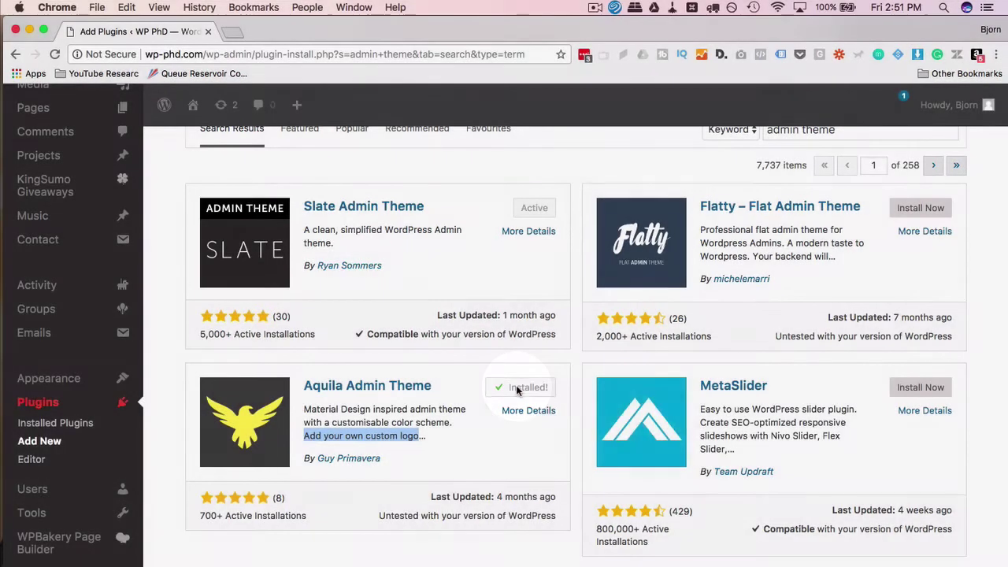
left_click(530, 389)
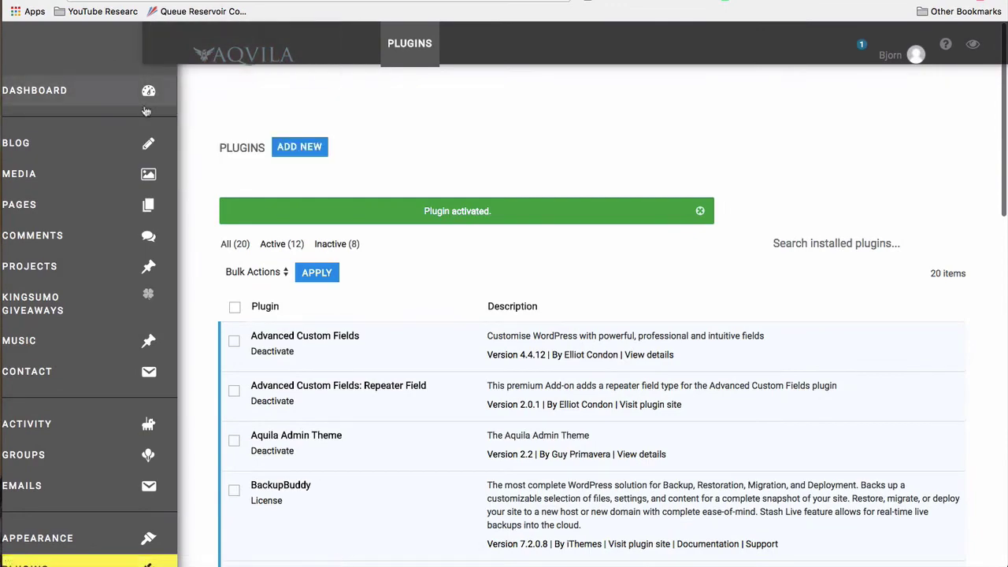
Step: Look through the restyled admin menu and open the Aquila settings page
scroll(79, 272, "down", 1)
scroll(79, 273, "down", 6)
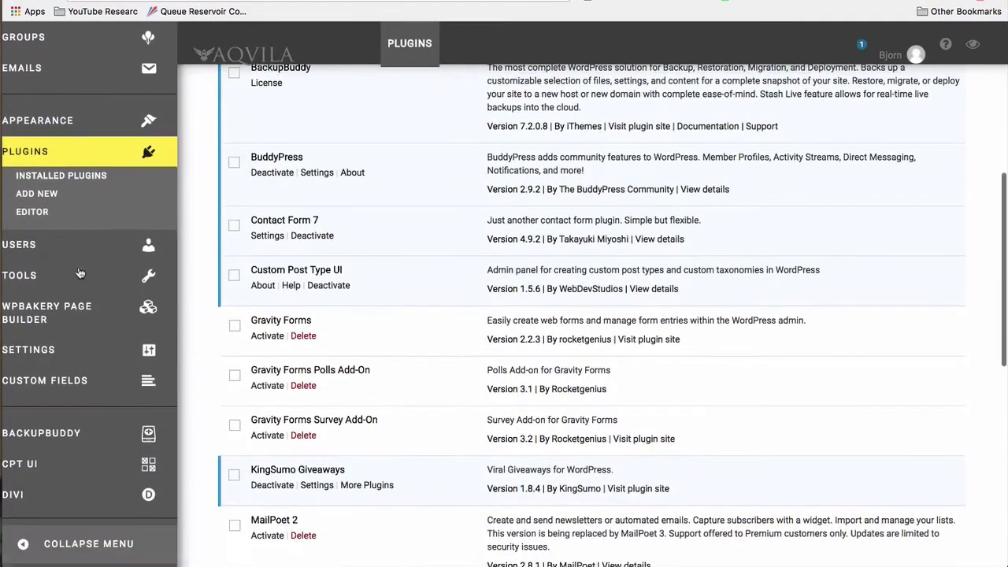
scroll(79, 273, "down", 3)
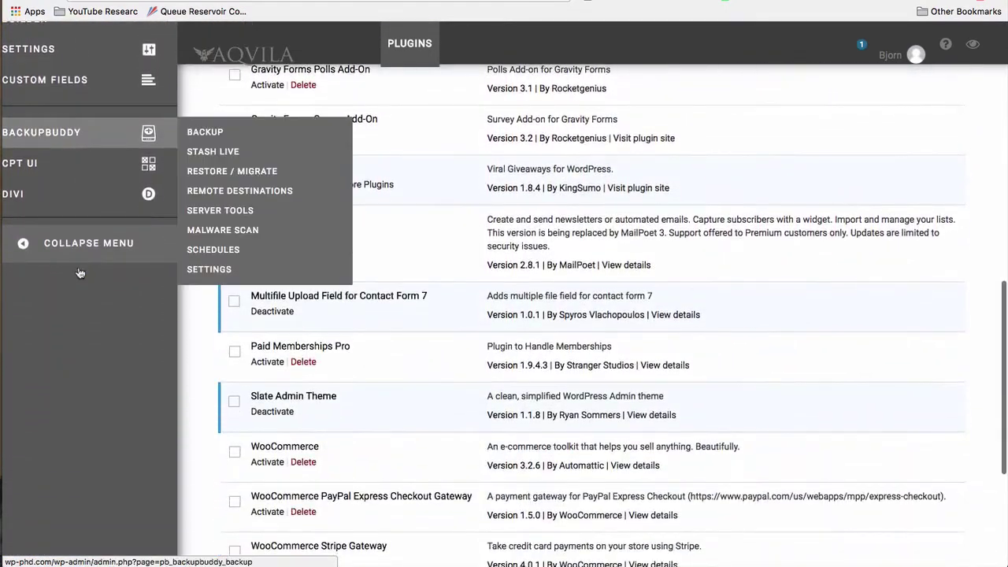
scroll(79, 273, "down", 4)
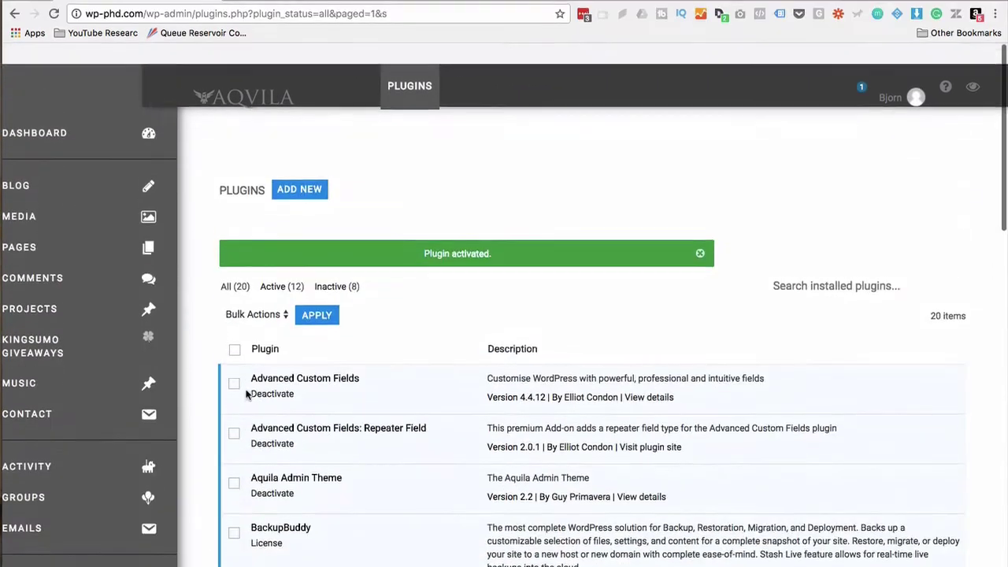
mouse_move(248, 90)
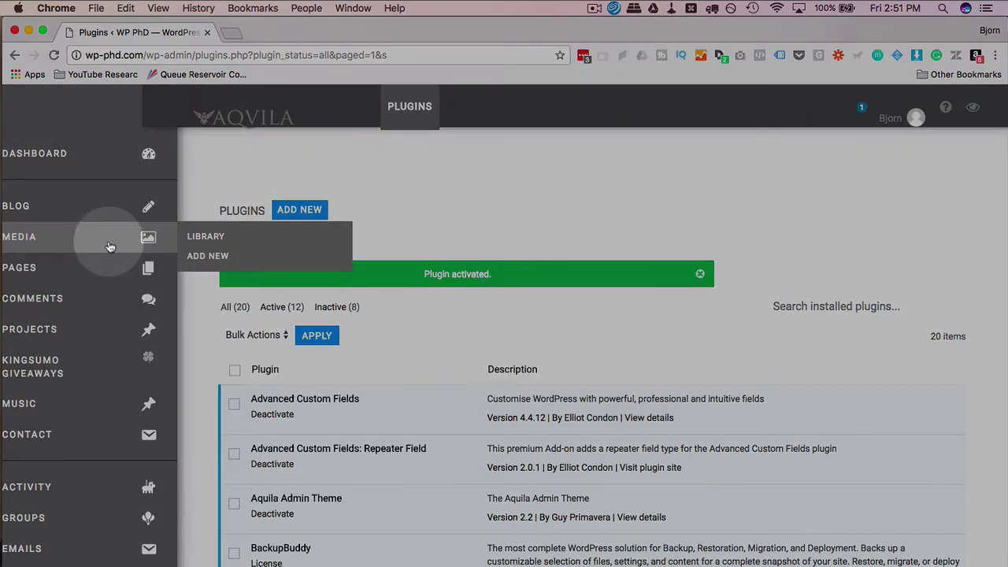
scroll(126, 305, "down", 6)
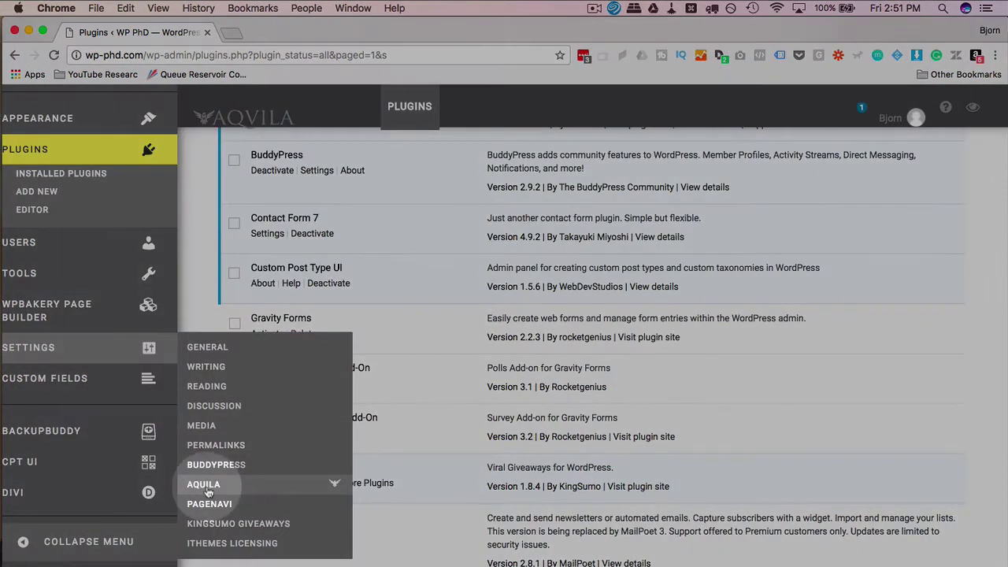
left_click(207, 491)
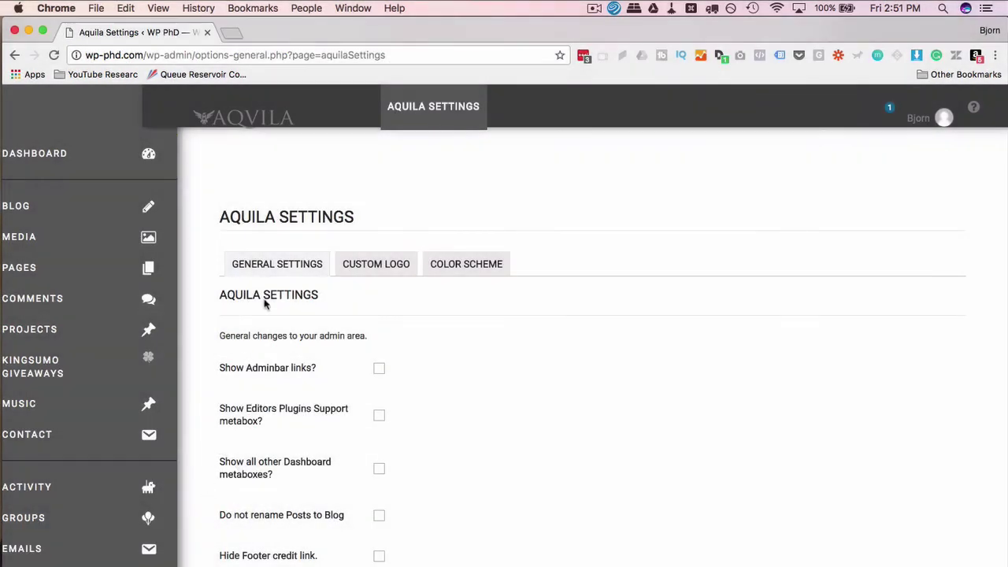
Step: Show the Custom Logo section of the Aquila settings and review its upload options
left_click(376, 266)
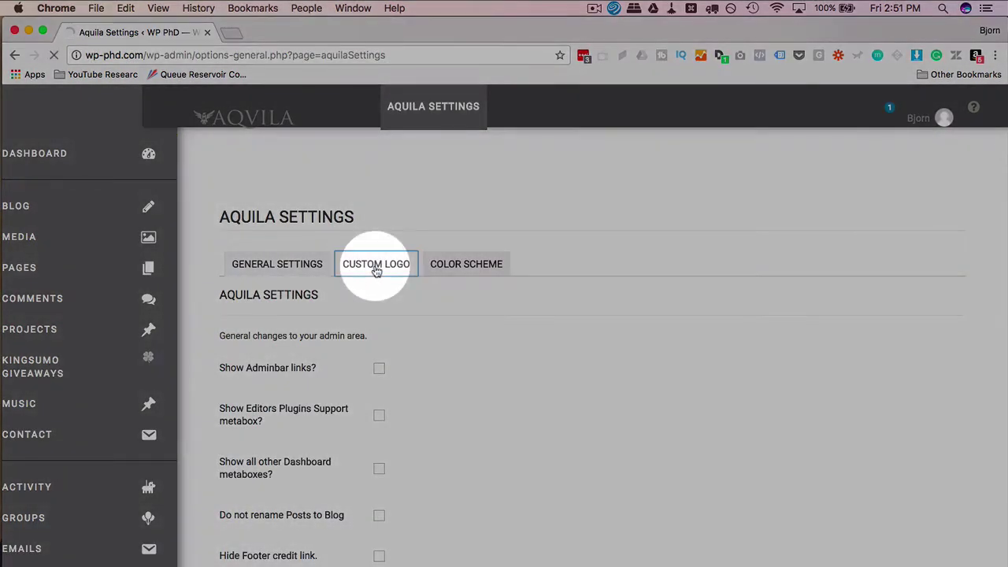
scroll(246, 268, "down", 2)
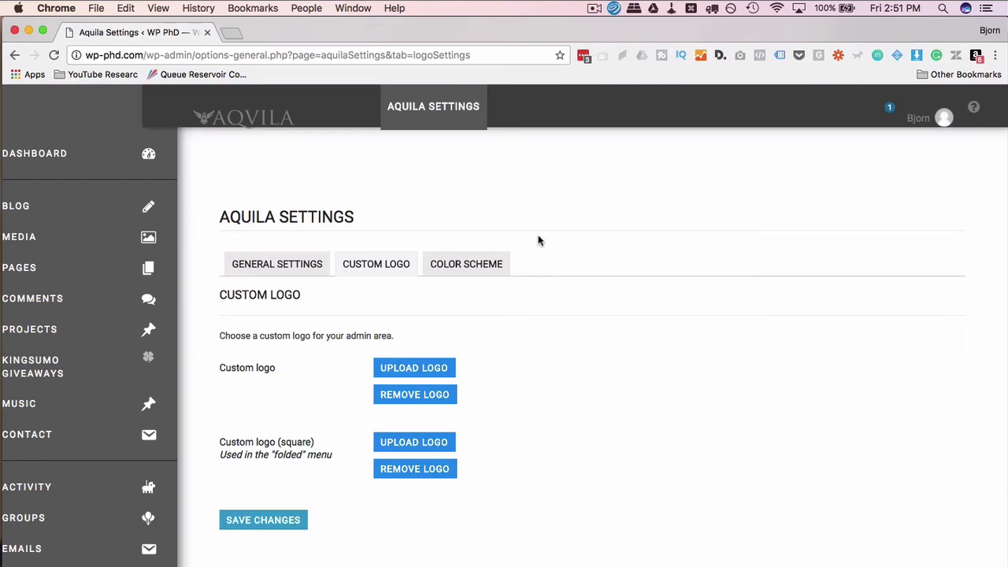
scroll(539, 240, "up", 1)
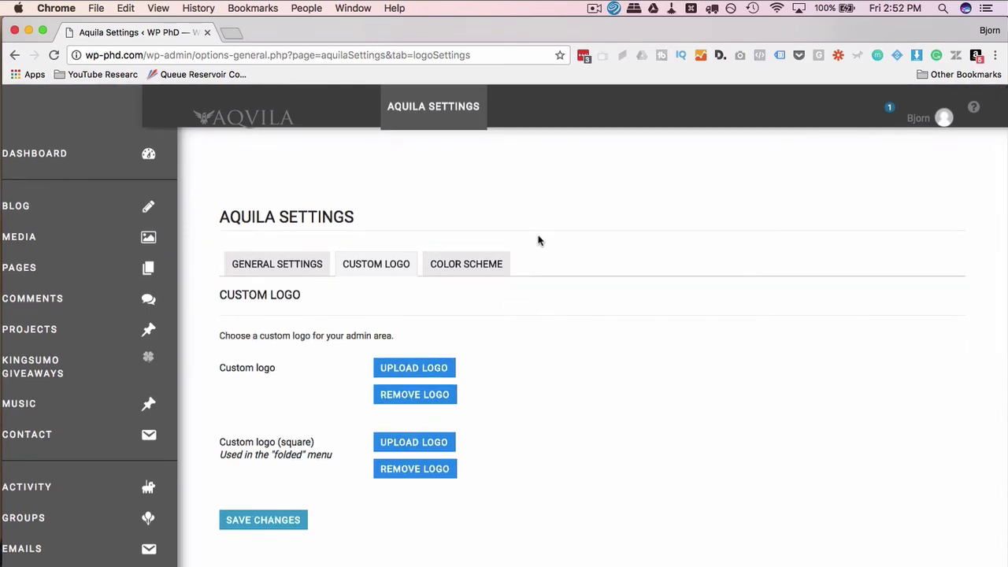